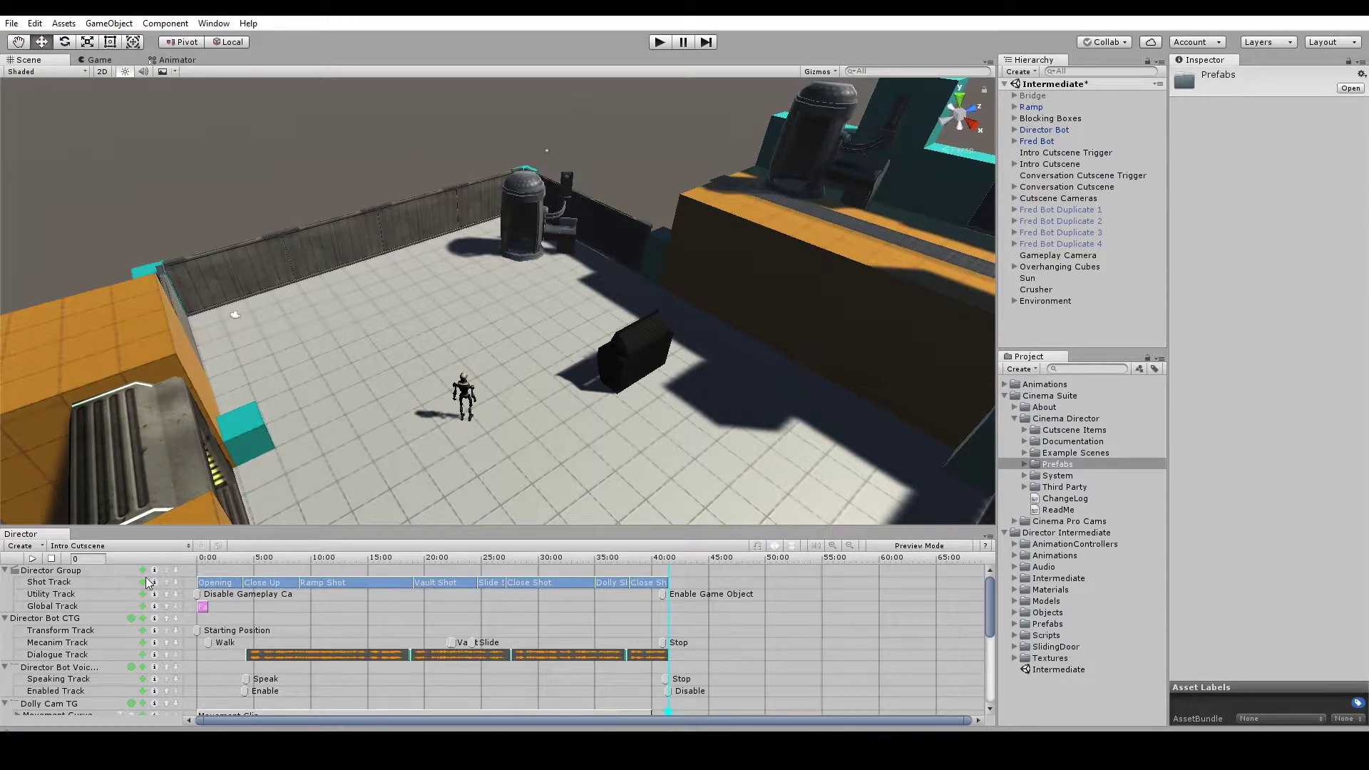
# Step: Check which cutscenes are available in the Director timeline, keeping Intro Cutscene as the active one
pyautogui.click(131, 549)
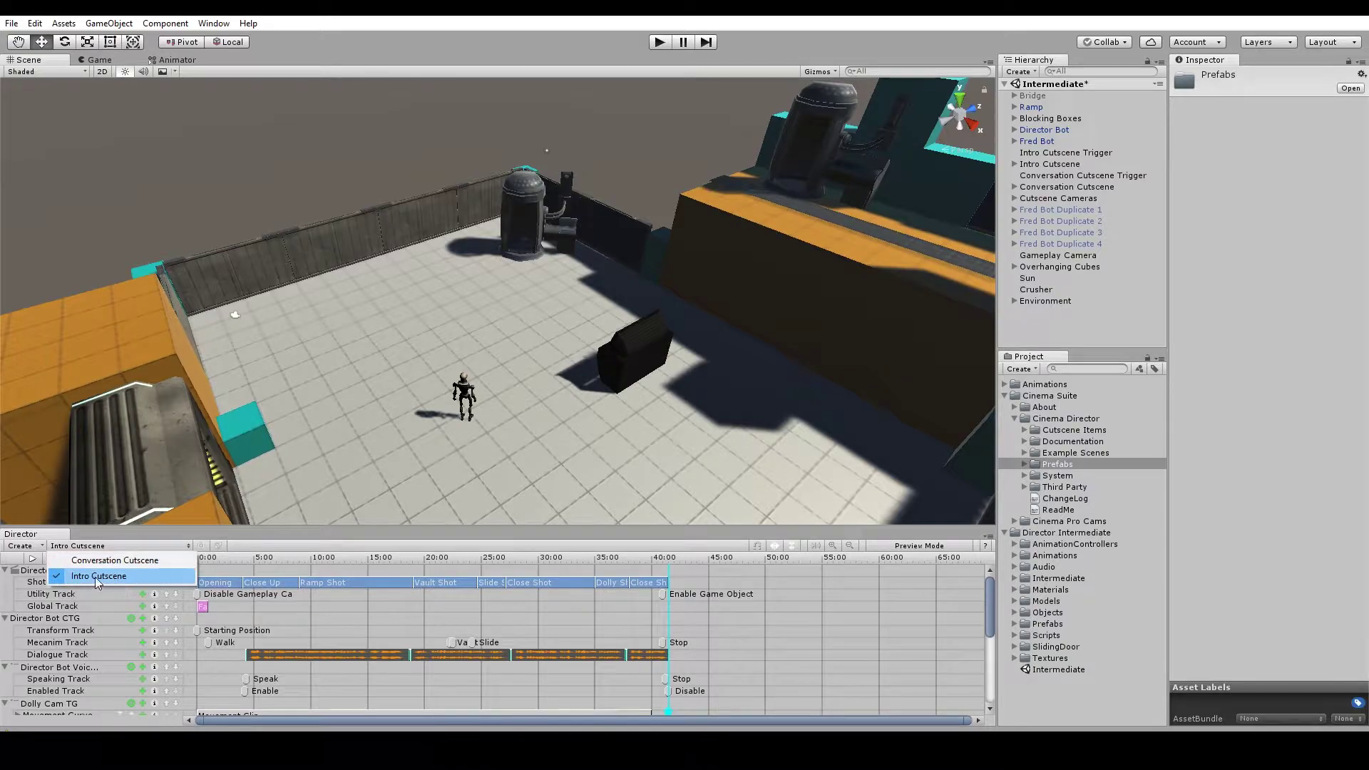
pyautogui.click(323, 519)
pyautogui.click(113, 541)
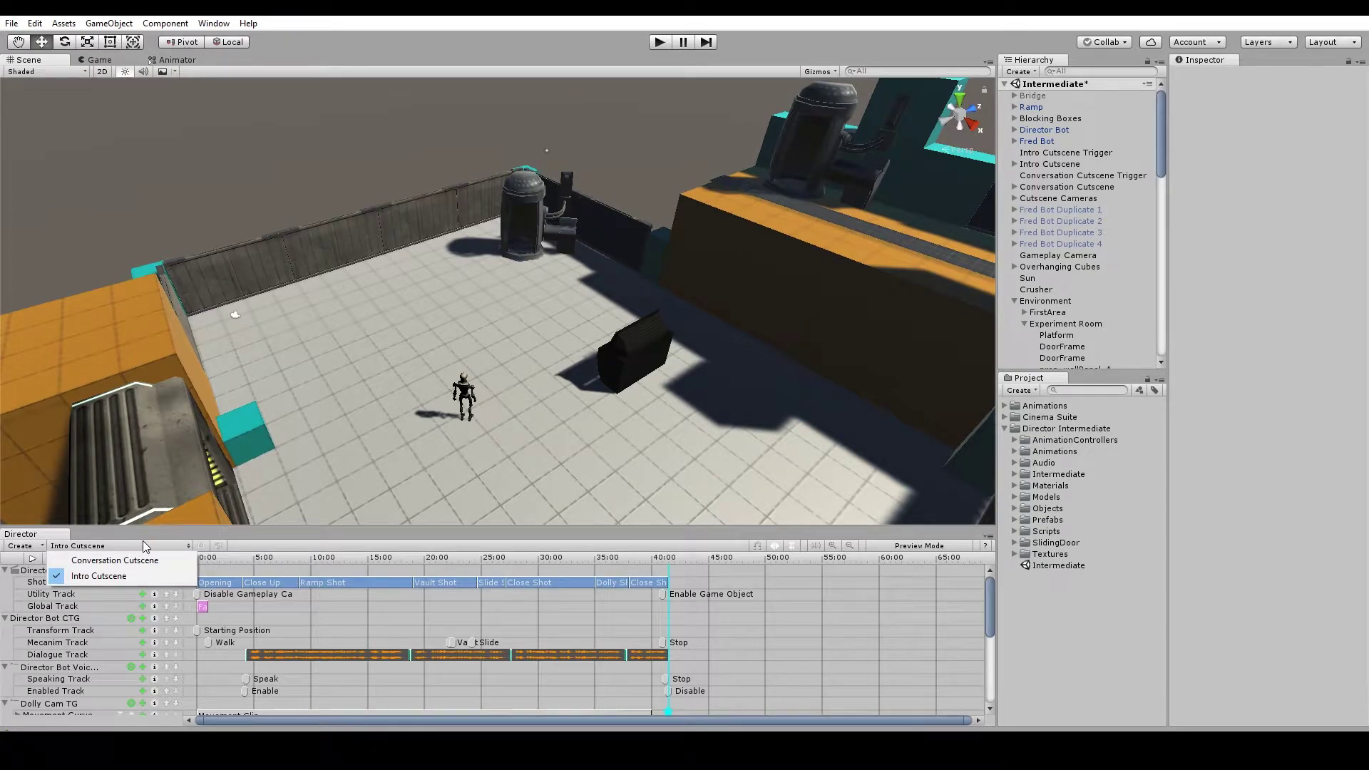
pyautogui.click(247, 540)
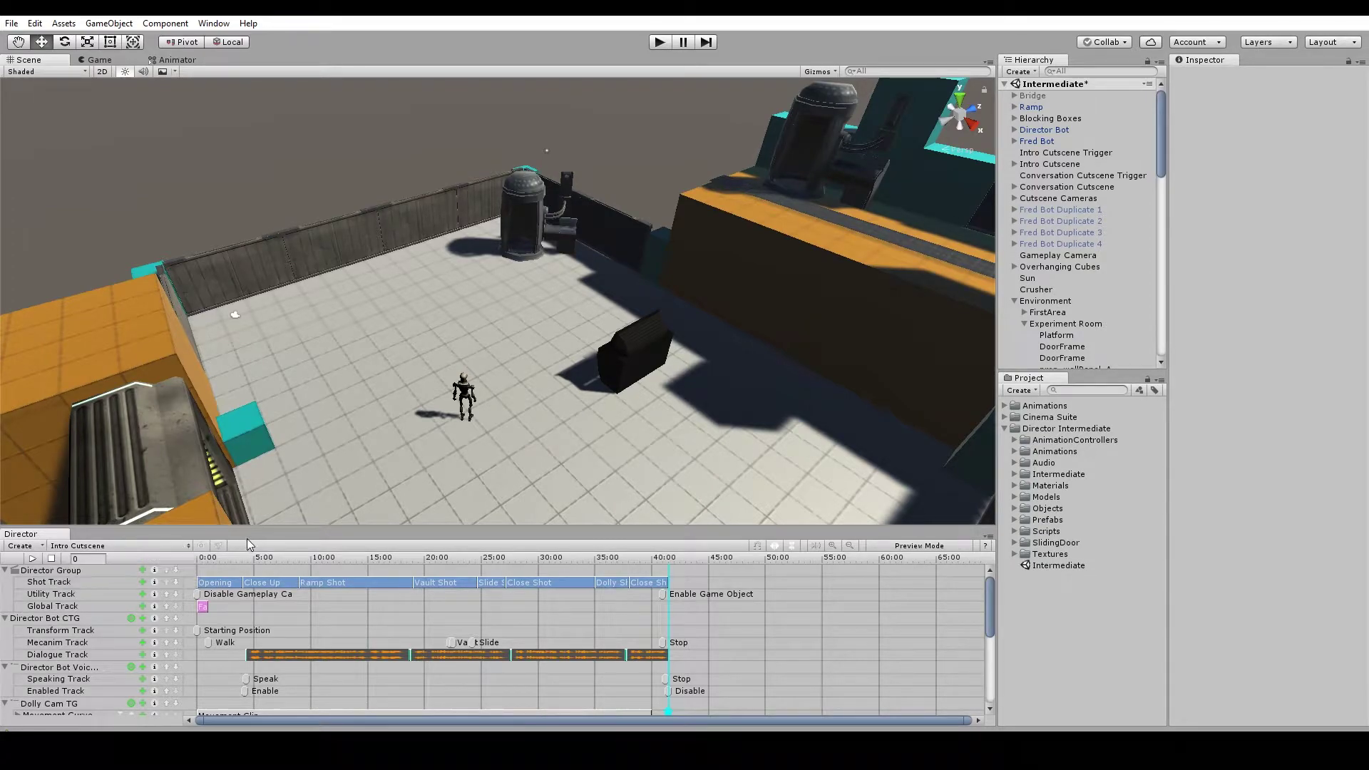
# Step: Locate the CutsceneTrigger prefab in Cinema Suite > Cinema Director > Prefabs and inspect its components
pyautogui.click(1006, 416)
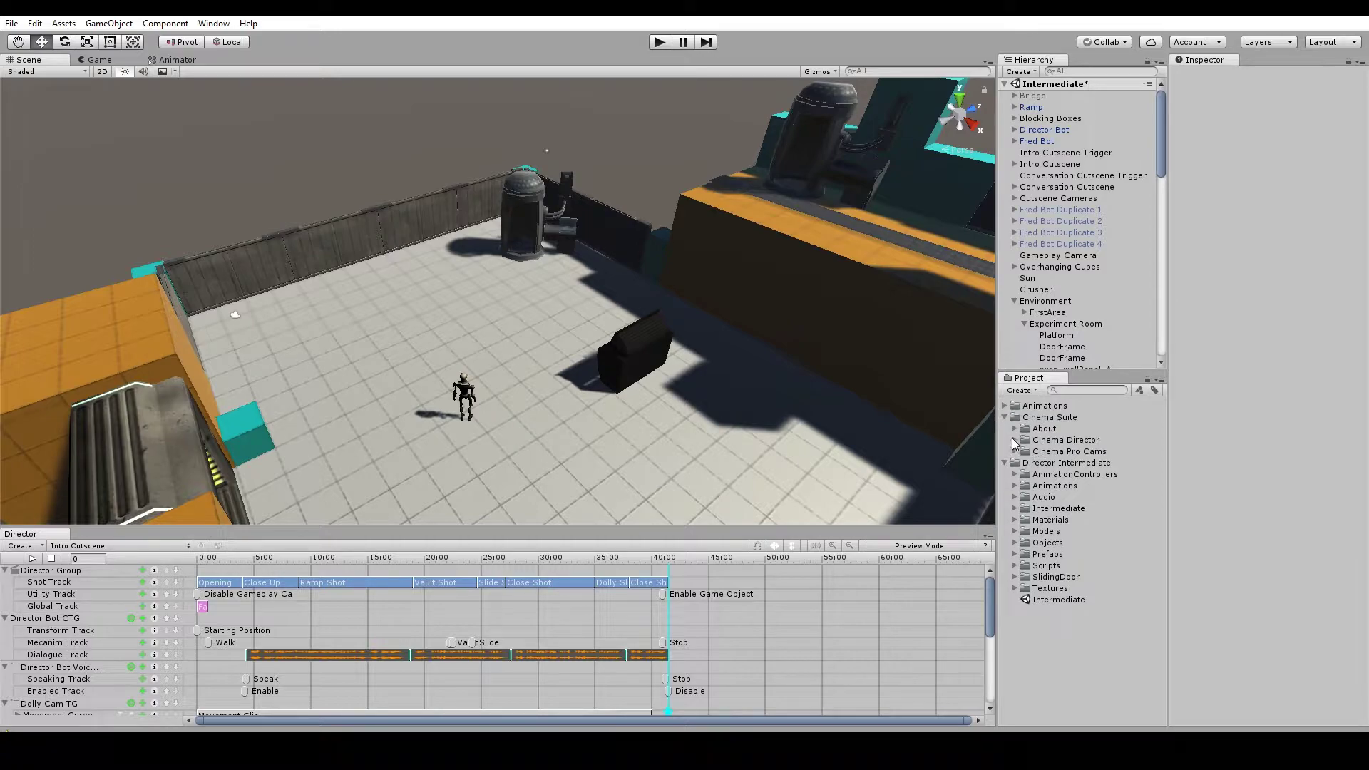
pyautogui.click(1015, 440)
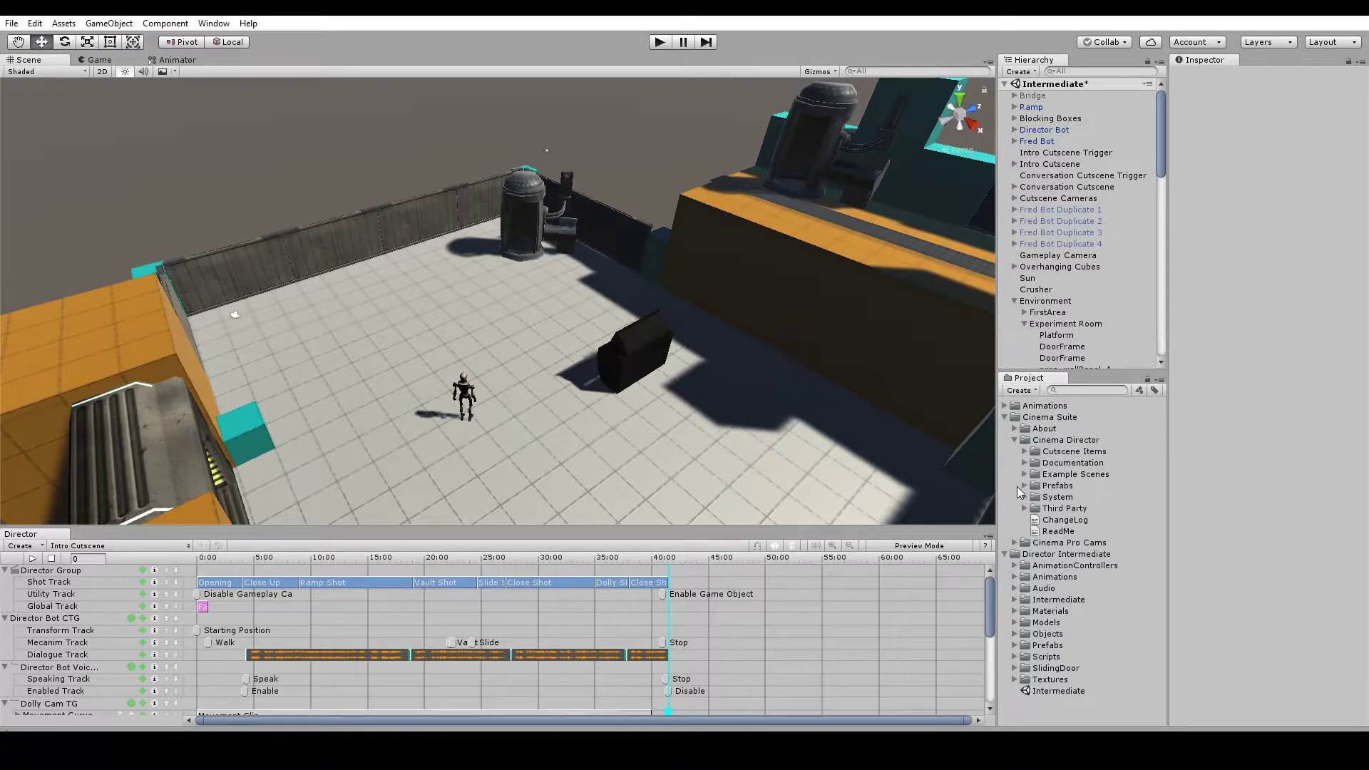
pyautogui.click(1036, 485)
pyautogui.click(1024, 486)
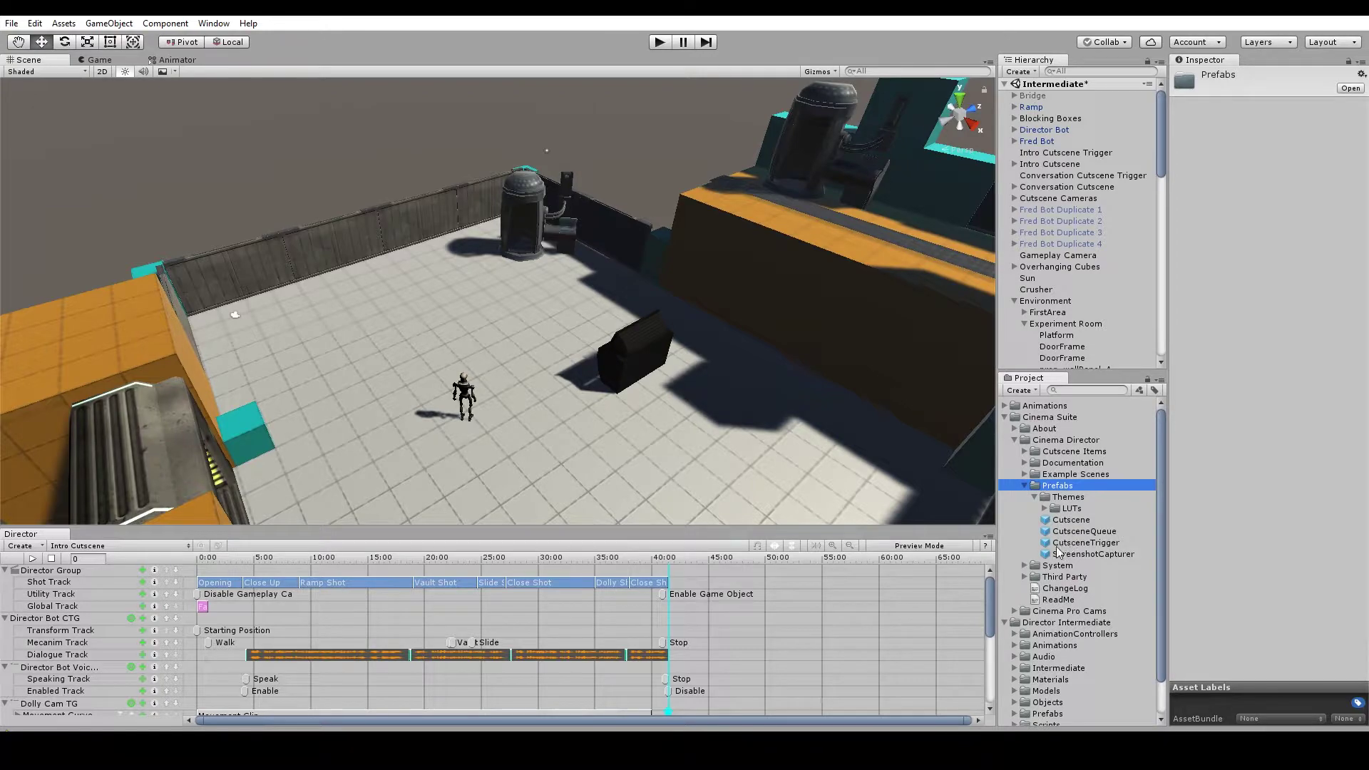
pyautogui.click(1062, 544)
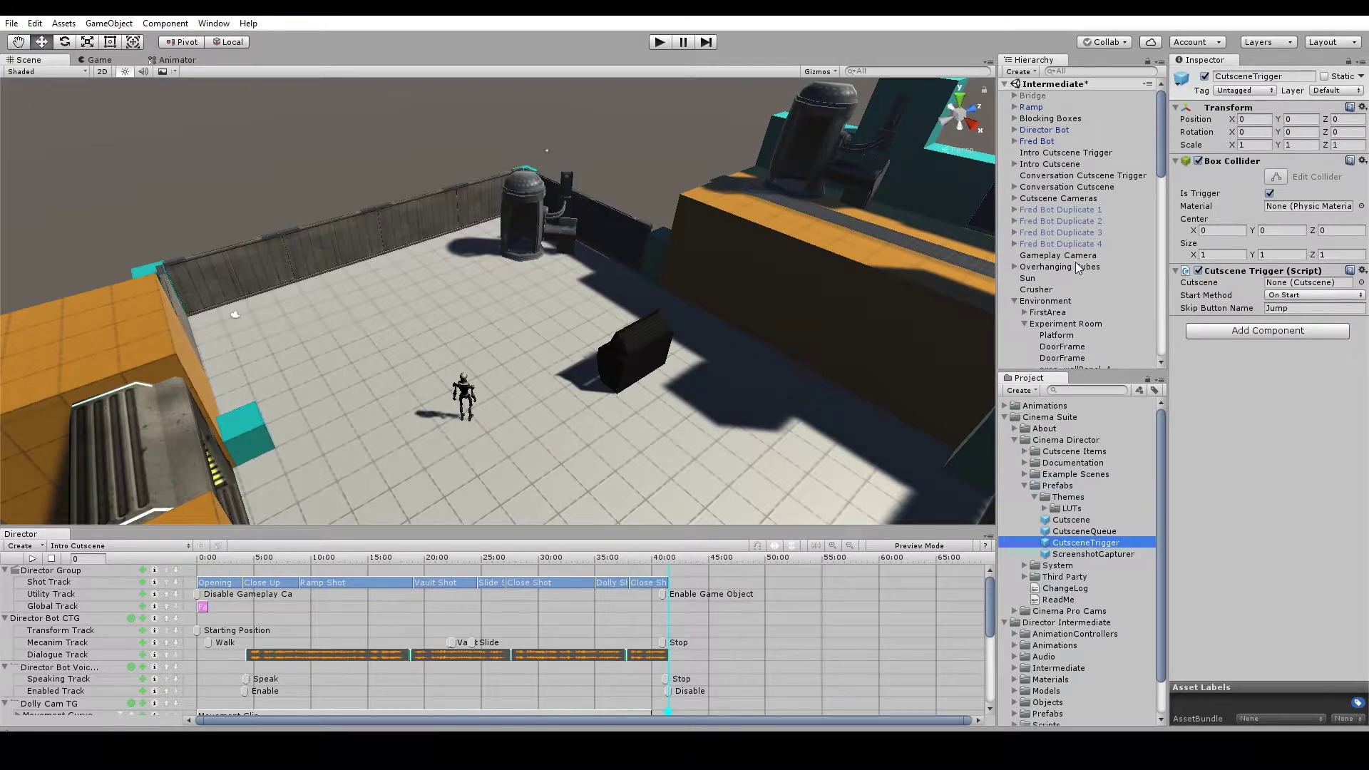
# Step: Inspect the Conversation Cutscene Trigger in the scene and view its available start methods
pyautogui.click(1094, 176)
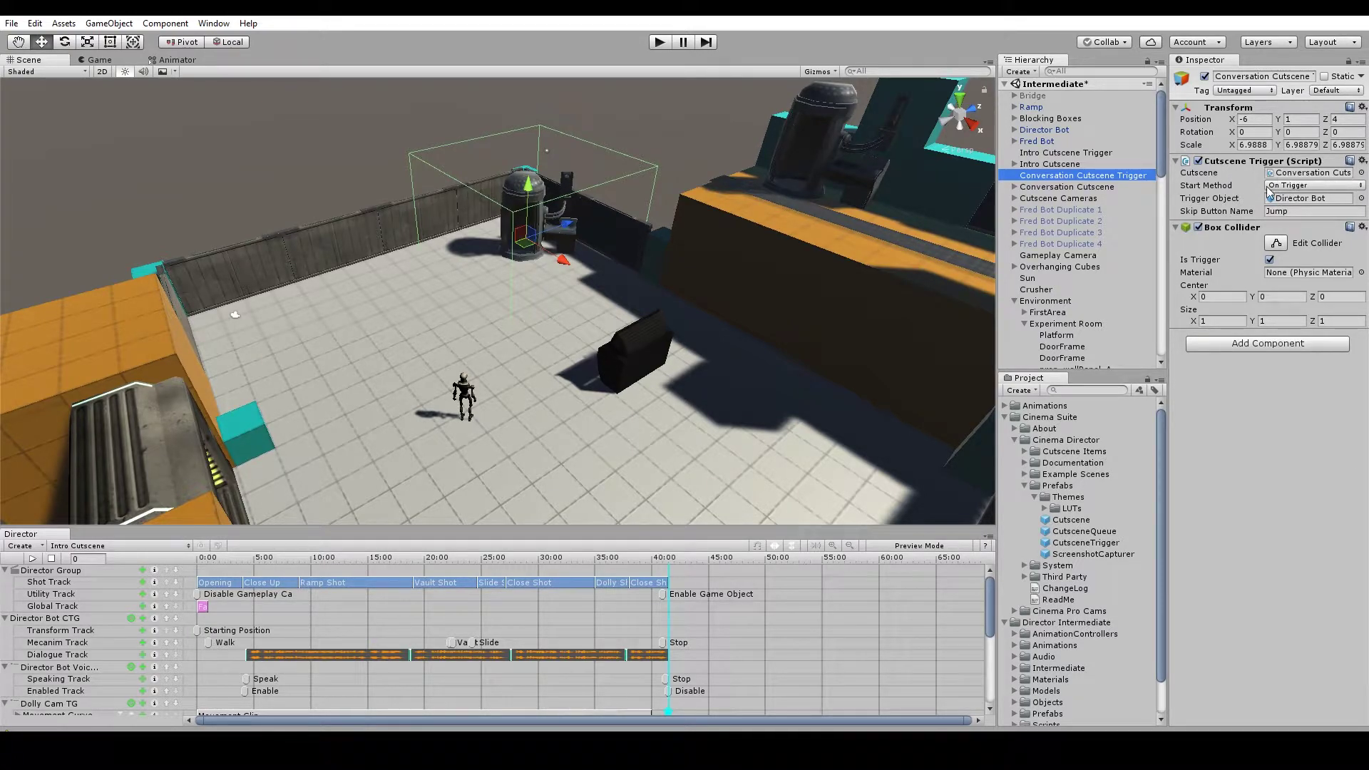
pyautogui.click(1299, 187)
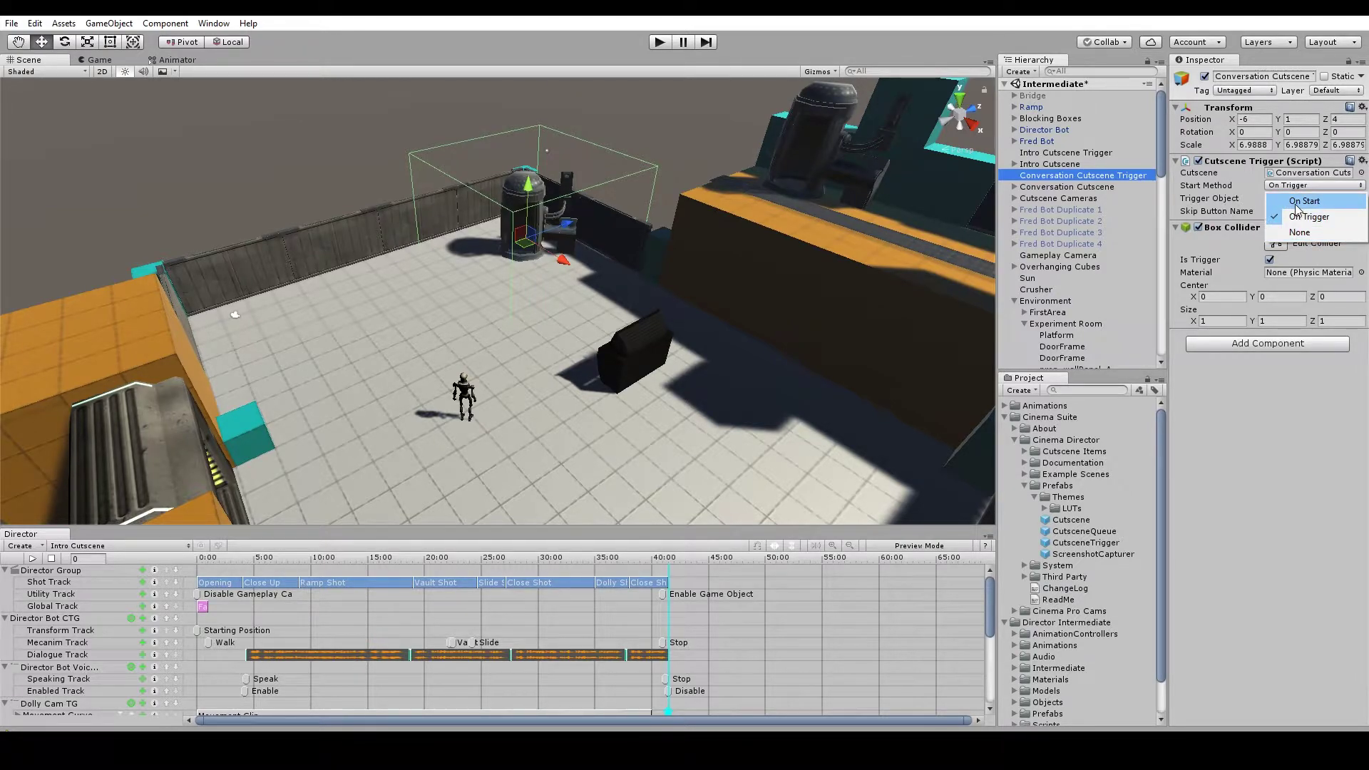
pyautogui.click(1220, 205)
# Step: Compare the components of the Intro Cutscene Trigger with those of the Conversation Cutscene Trigger
pyautogui.click(1079, 154)
pyautogui.click(1088, 176)
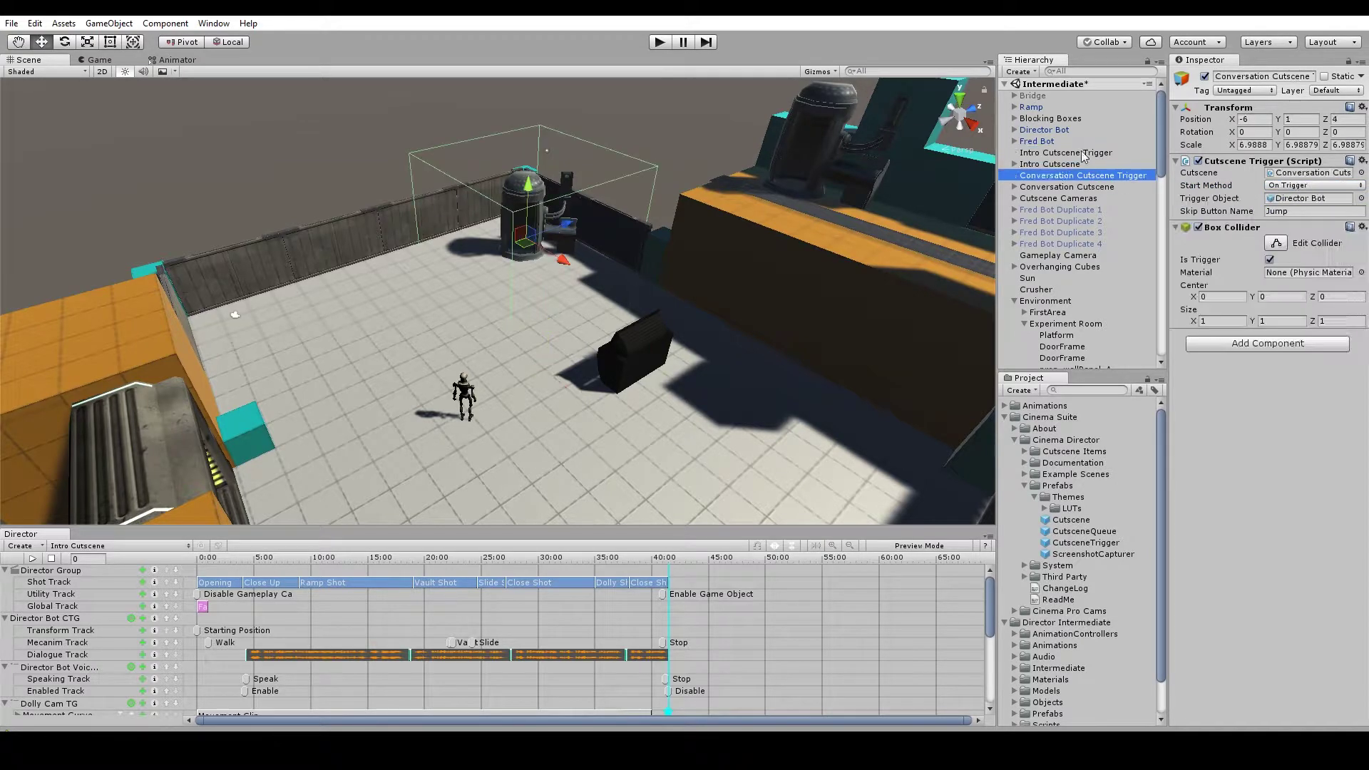
pyautogui.click(1087, 154)
pyautogui.click(1098, 176)
pyautogui.click(1097, 154)
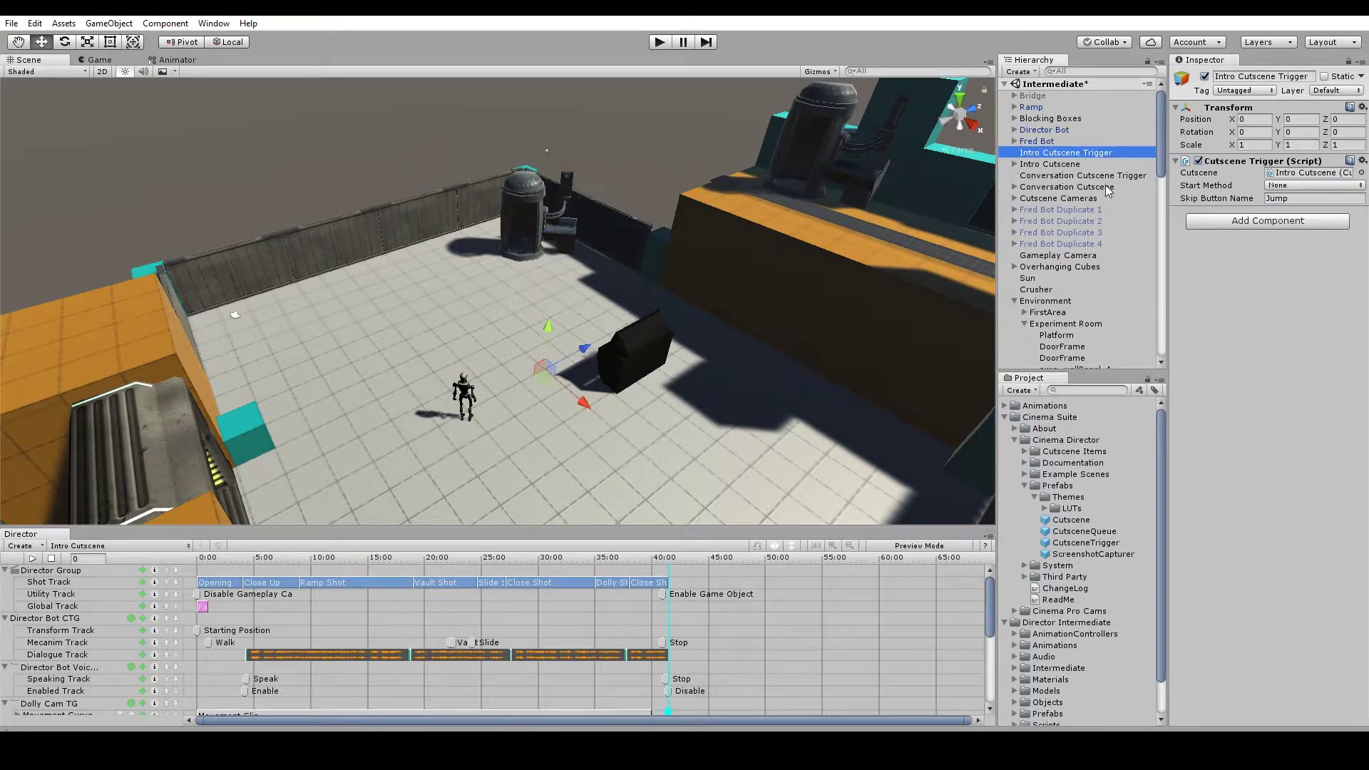
pyautogui.click(1098, 177)
pyautogui.press('t')
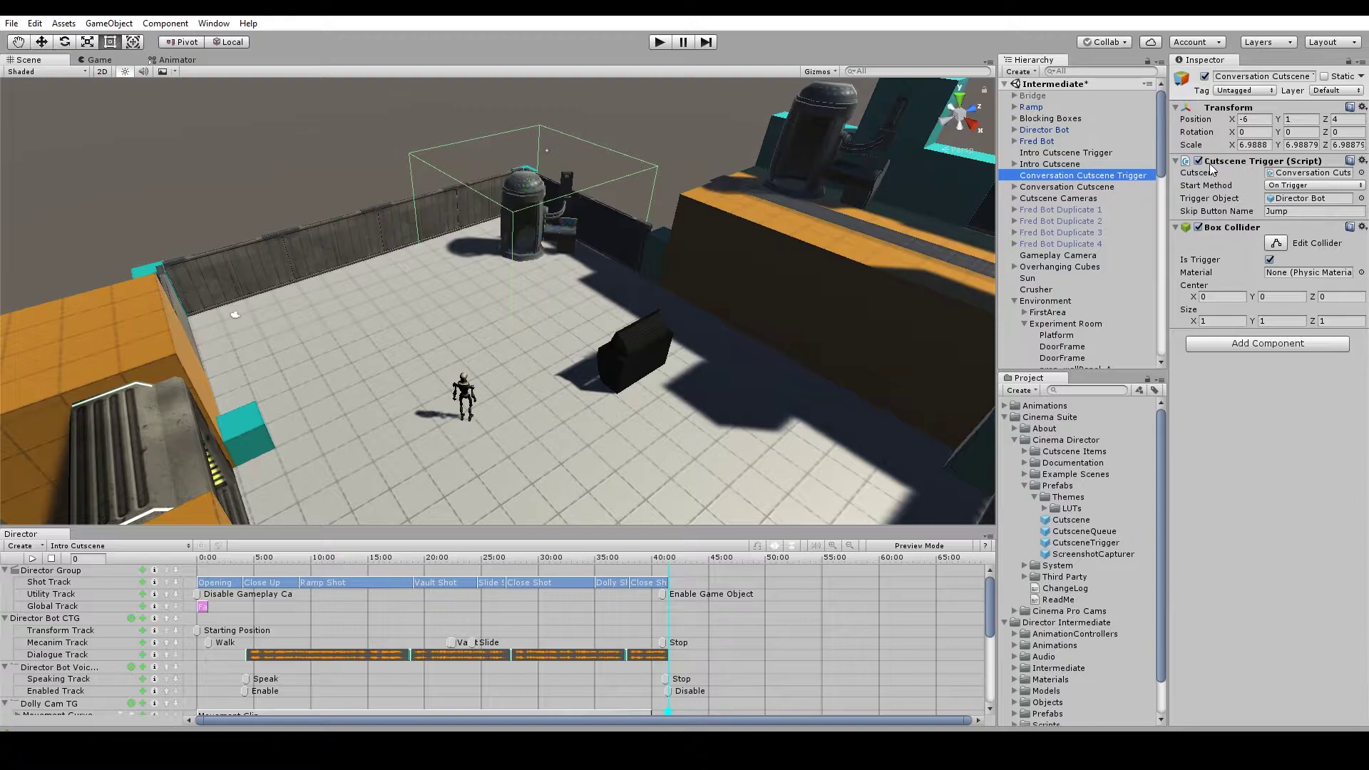
# Step: Review the Conversation Cutscene Trigger's On Trigger start method, its trigger object and its box collider settings
pyautogui.click(1283, 187)
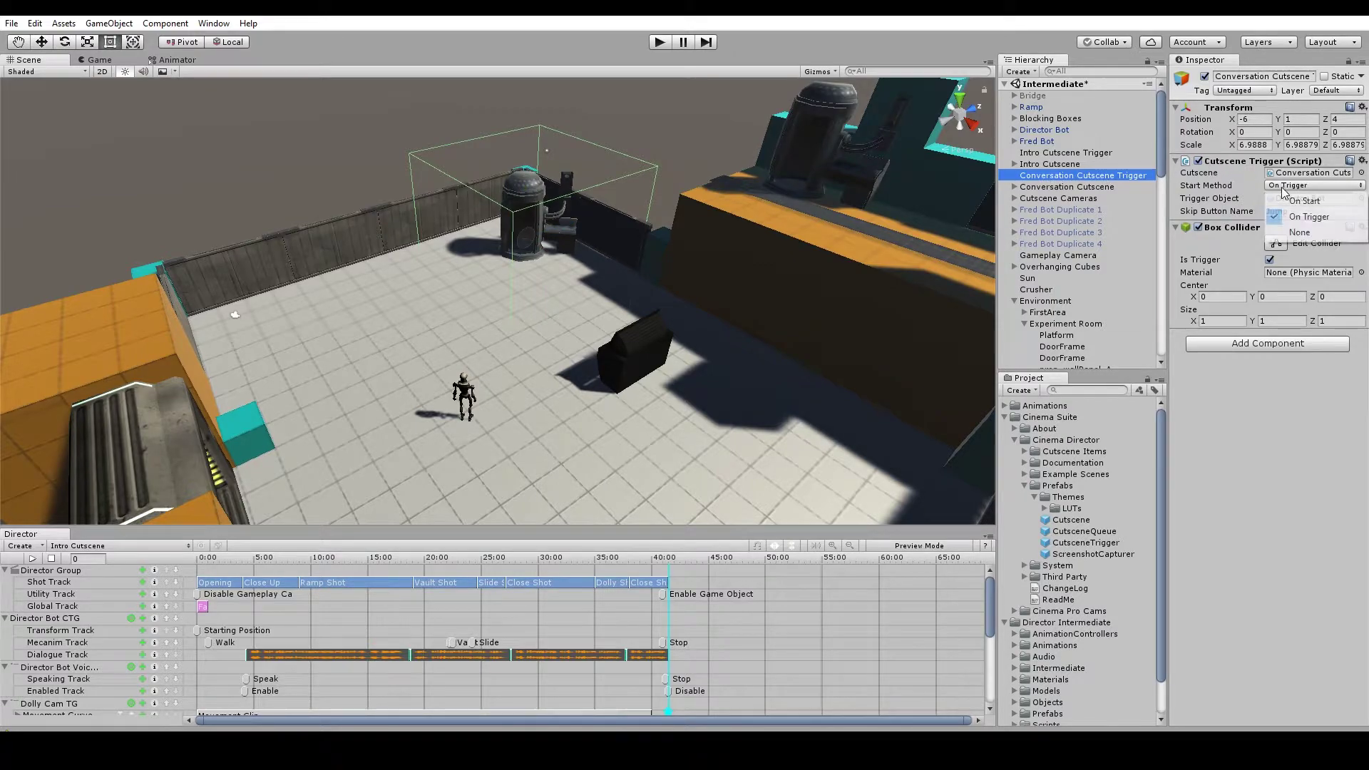
pyautogui.click(1281, 218)
pyautogui.click(1227, 201)
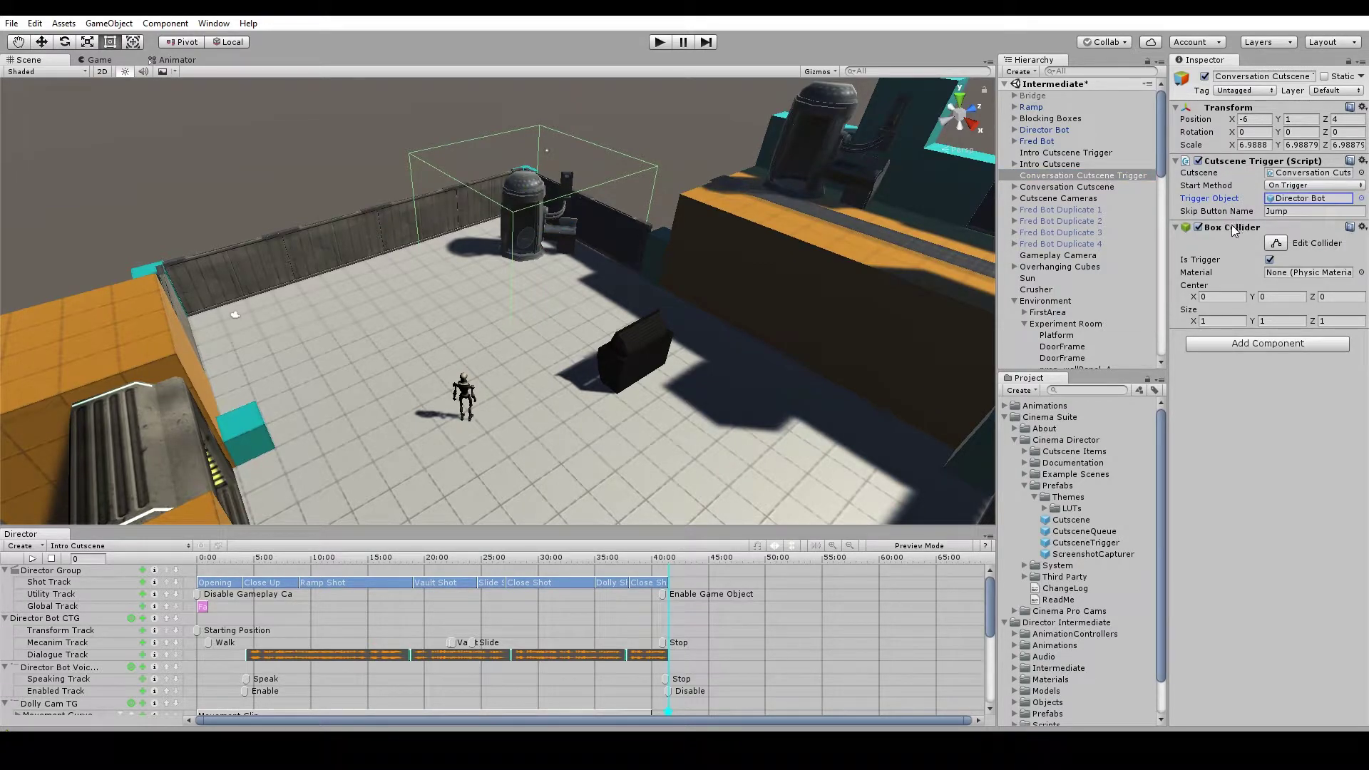
pyautogui.moveTo(1192, 298); pyautogui.dragTo(1200, 304)
pyautogui.hotkey('ctrl', 'z')
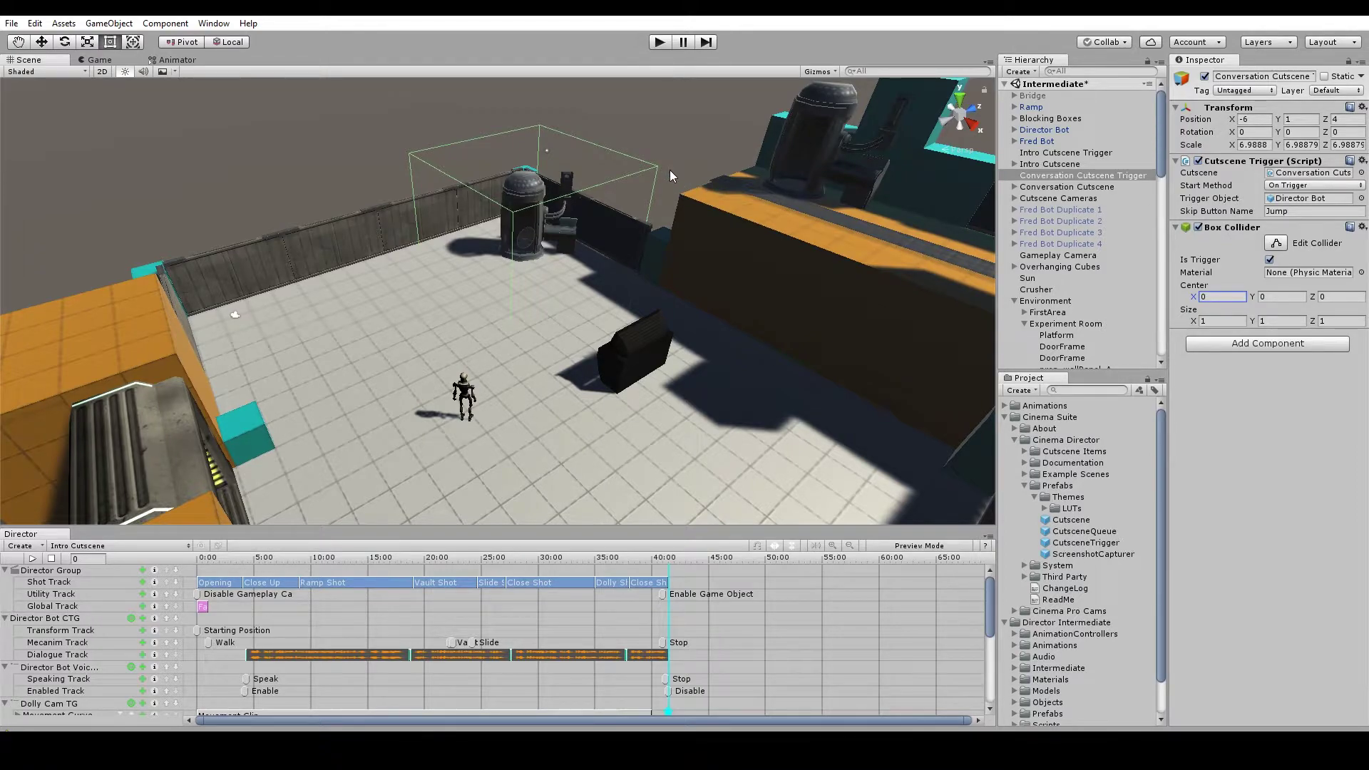
# Step: Set the Intro Cutscene Trigger's start method to On Start
pyautogui.click(1048, 153)
pyautogui.click(1283, 181)
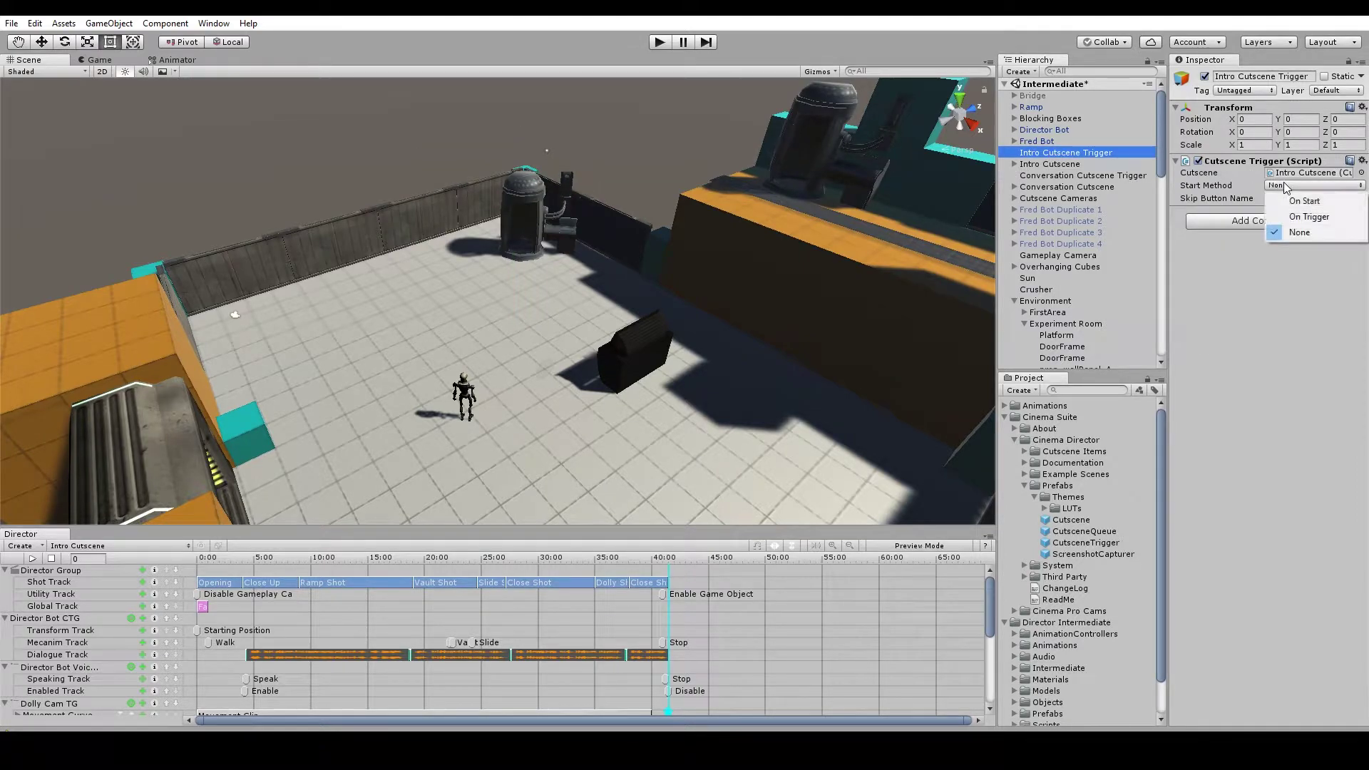
pyautogui.click(1295, 201)
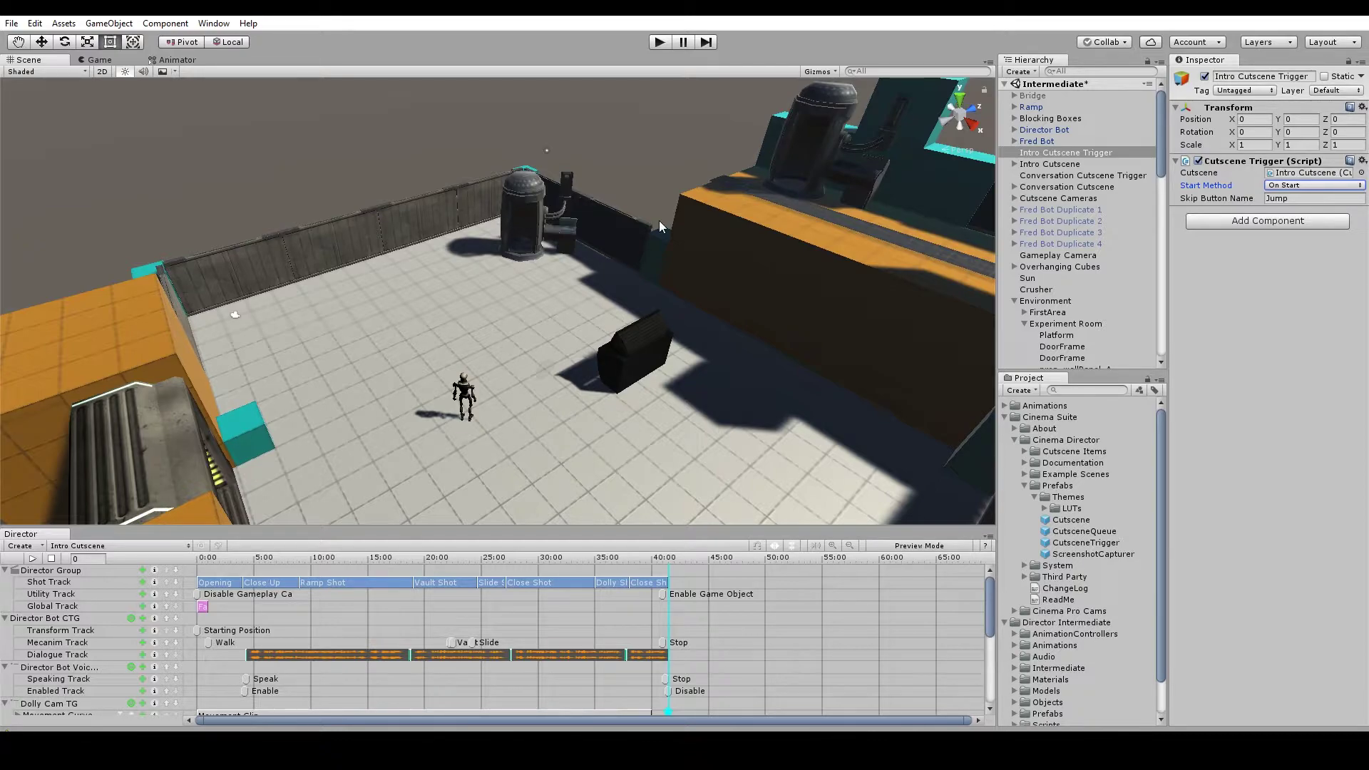
# Step: Run the scene to watch the intro cutscene and walk the Director Bot around the room
pyautogui.click(661, 42)
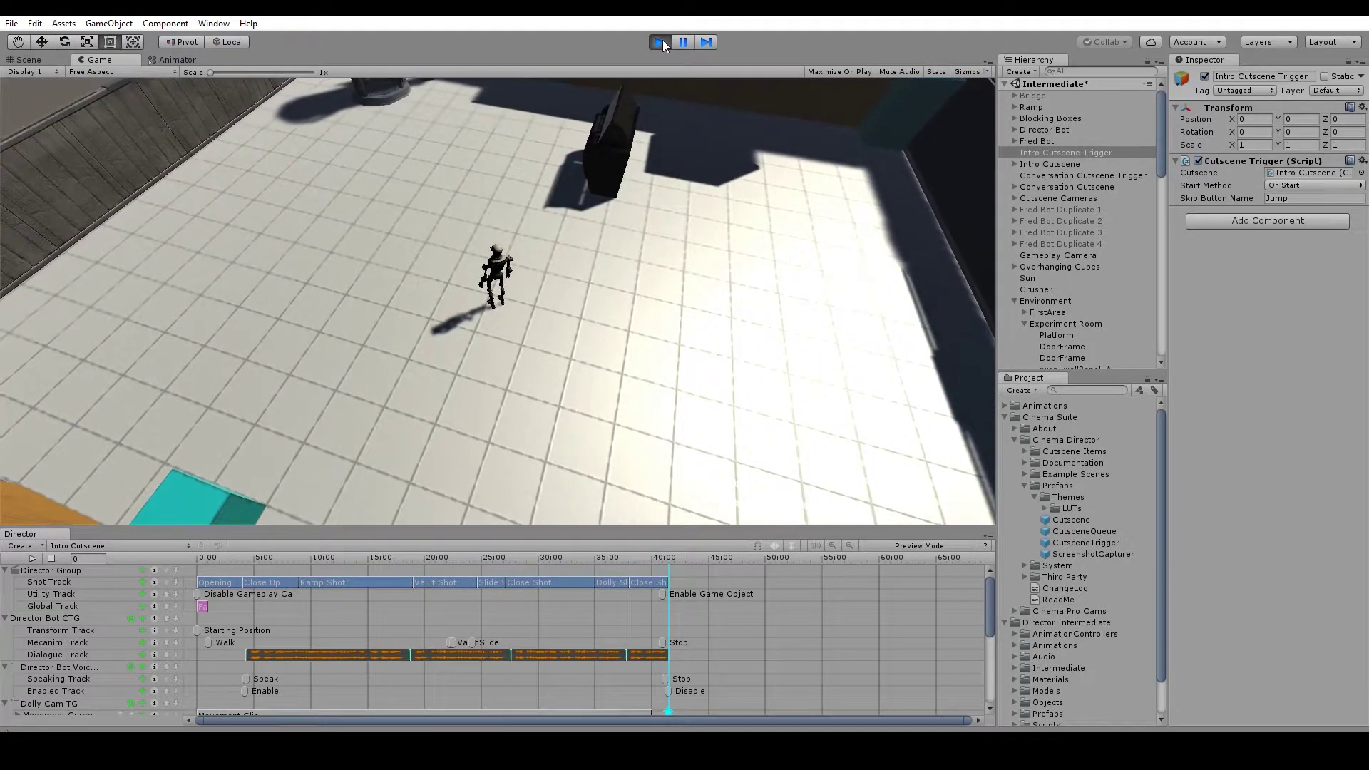
pyautogui.press('d')
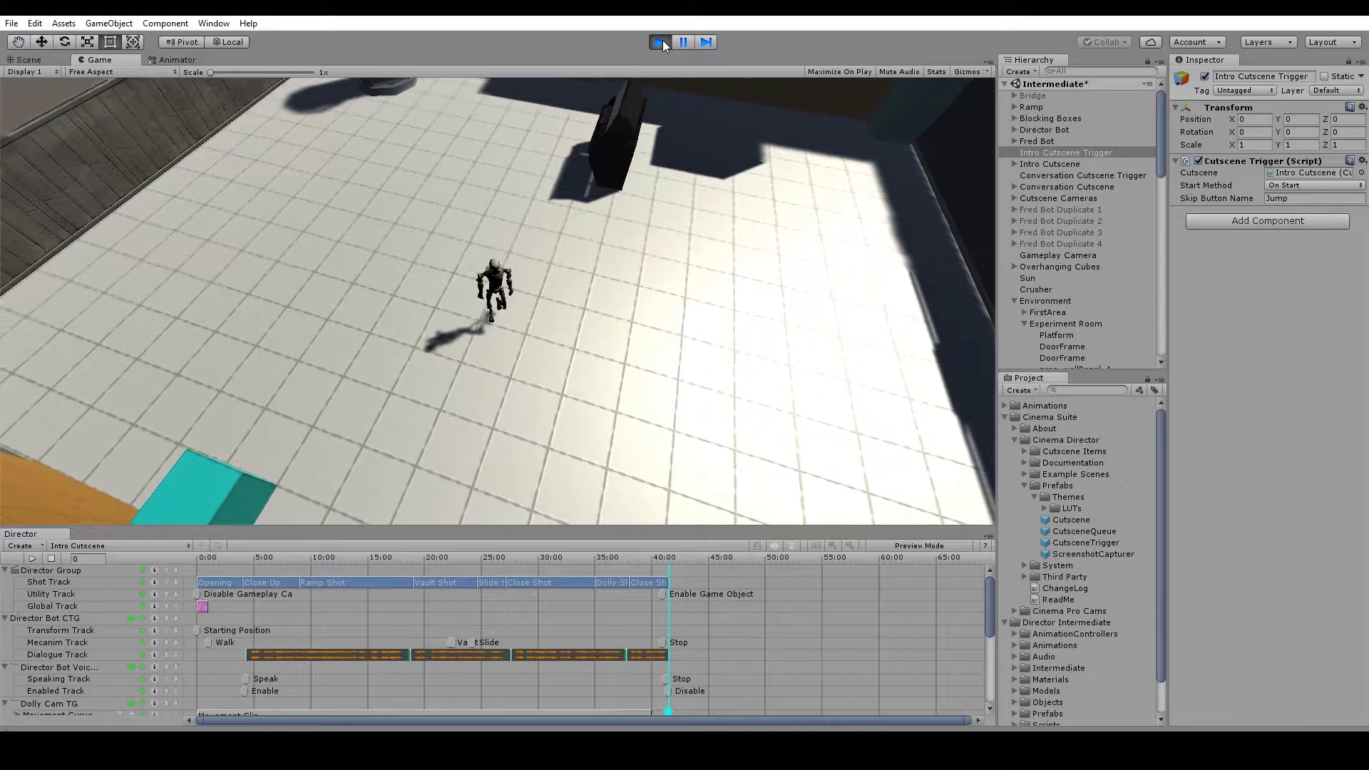
pyautogui.press('s')
pyautogui.press('w')
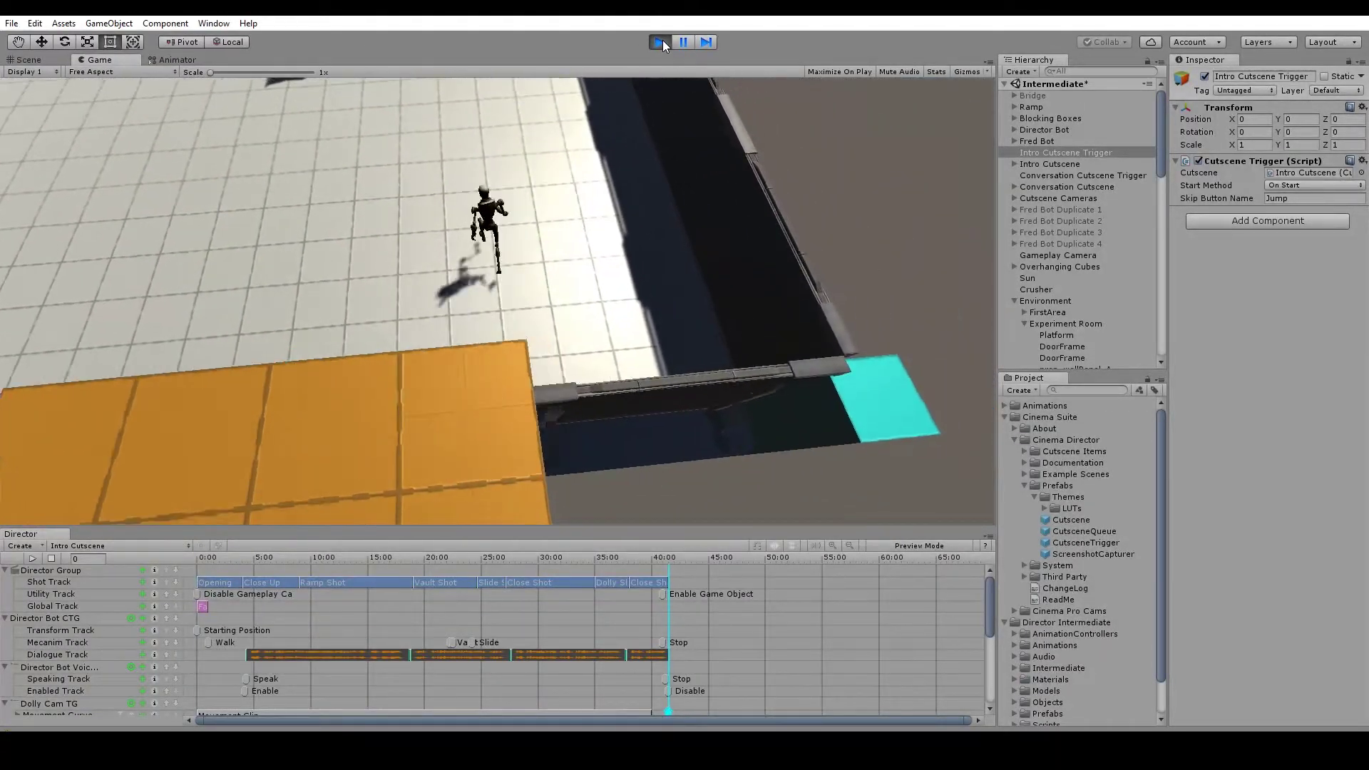
pyautogui.press('a')
pyautogui.press('d')
pyautogui.press('w')
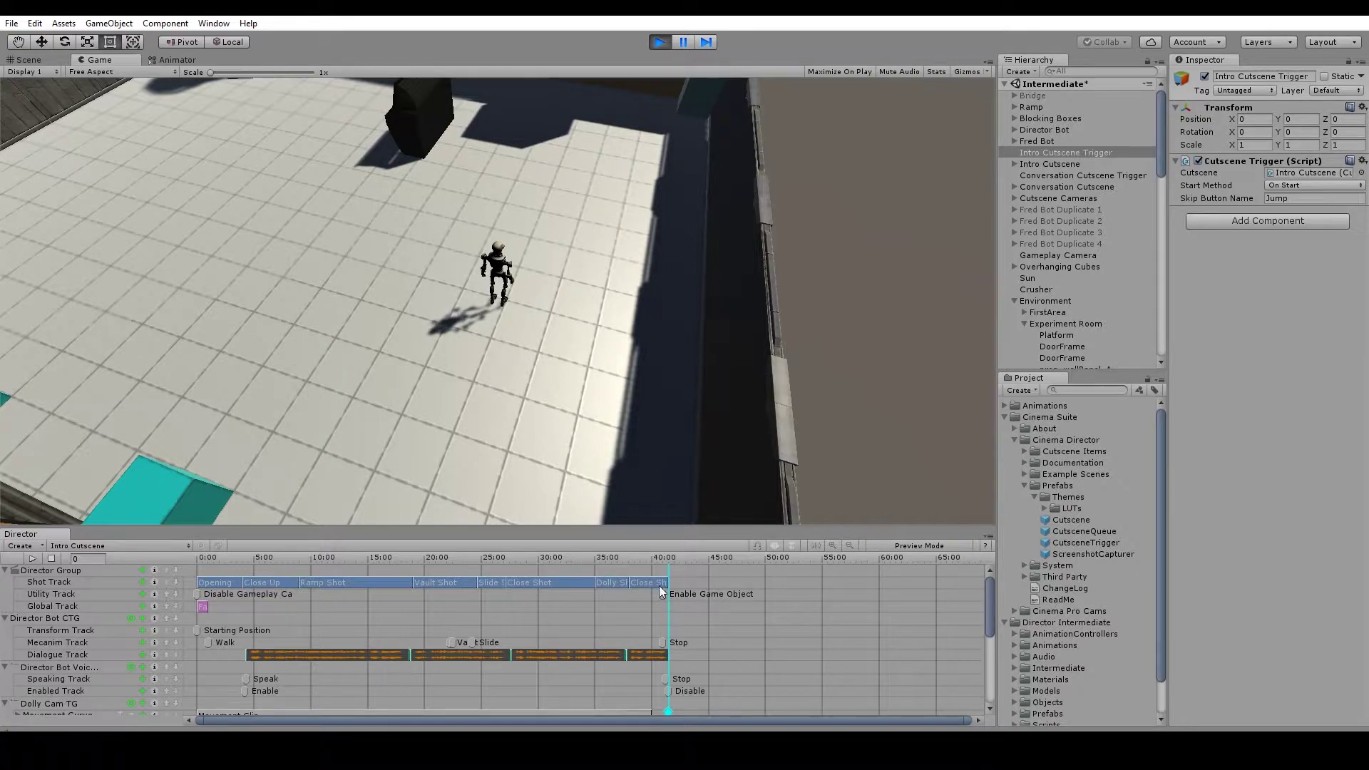
pyautogui.moveTo(991, 597); pyautogui.dragTo(981, 566)
pyautogui.press('a')
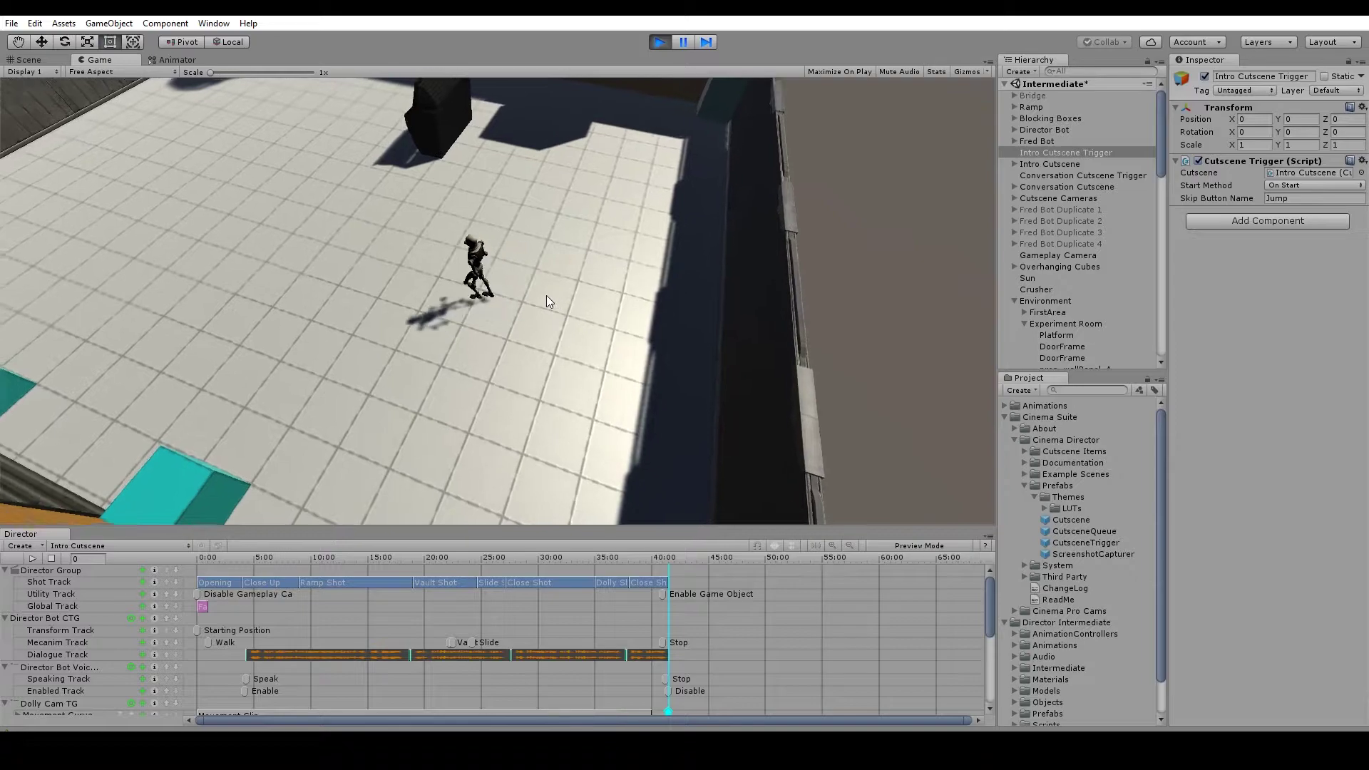
pyautogui.press('s')
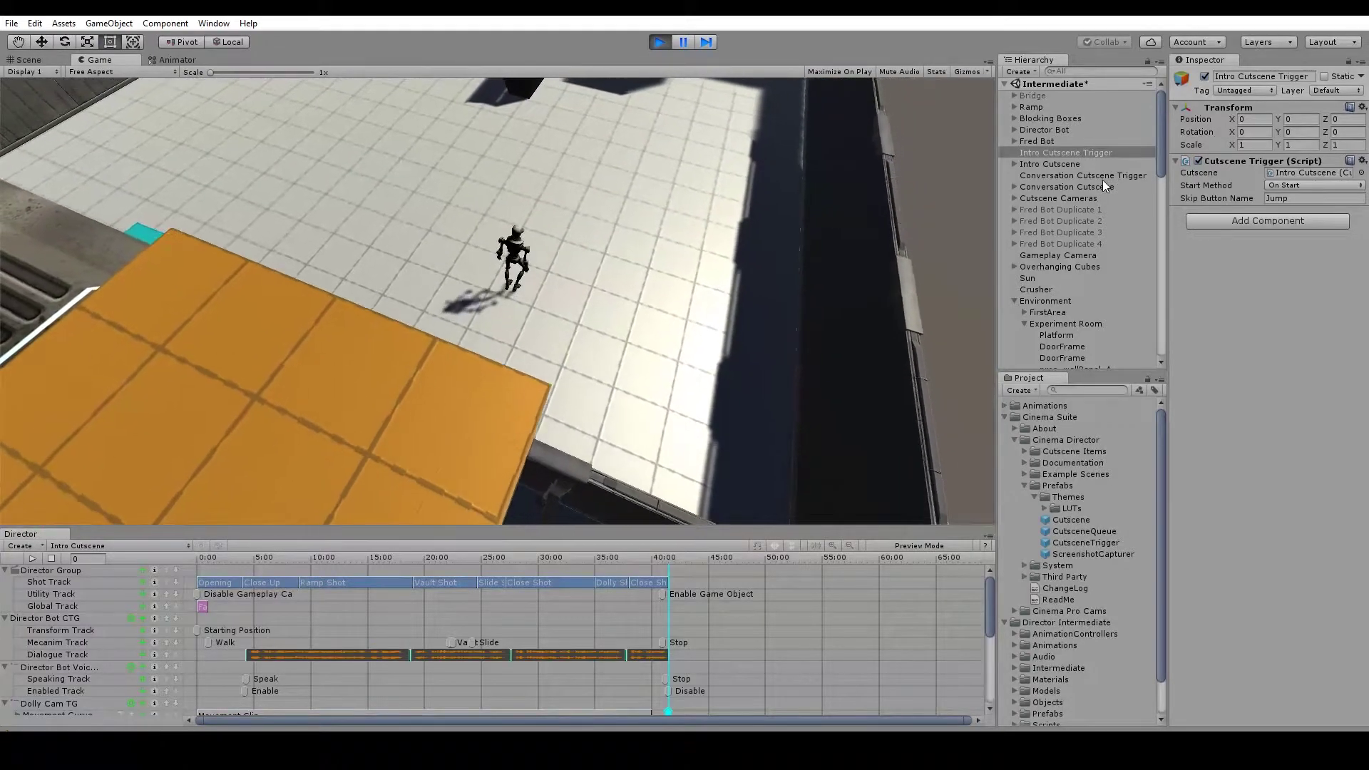
# Step: Locate the Conversation Cutscene Trigger's collider zone in the scene, test it in the running game and end the play session
pyautogui.click(1109, 187)
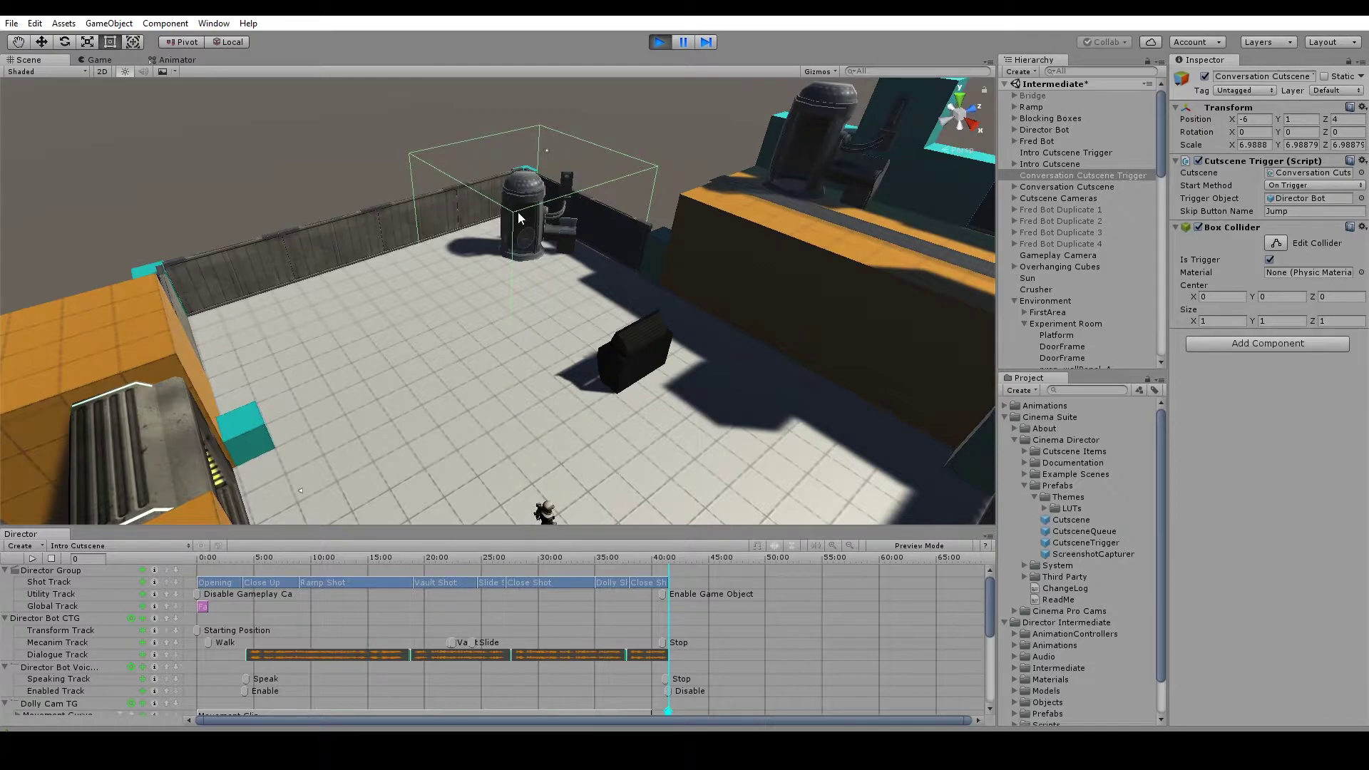
pyautogui.click(100, 59)
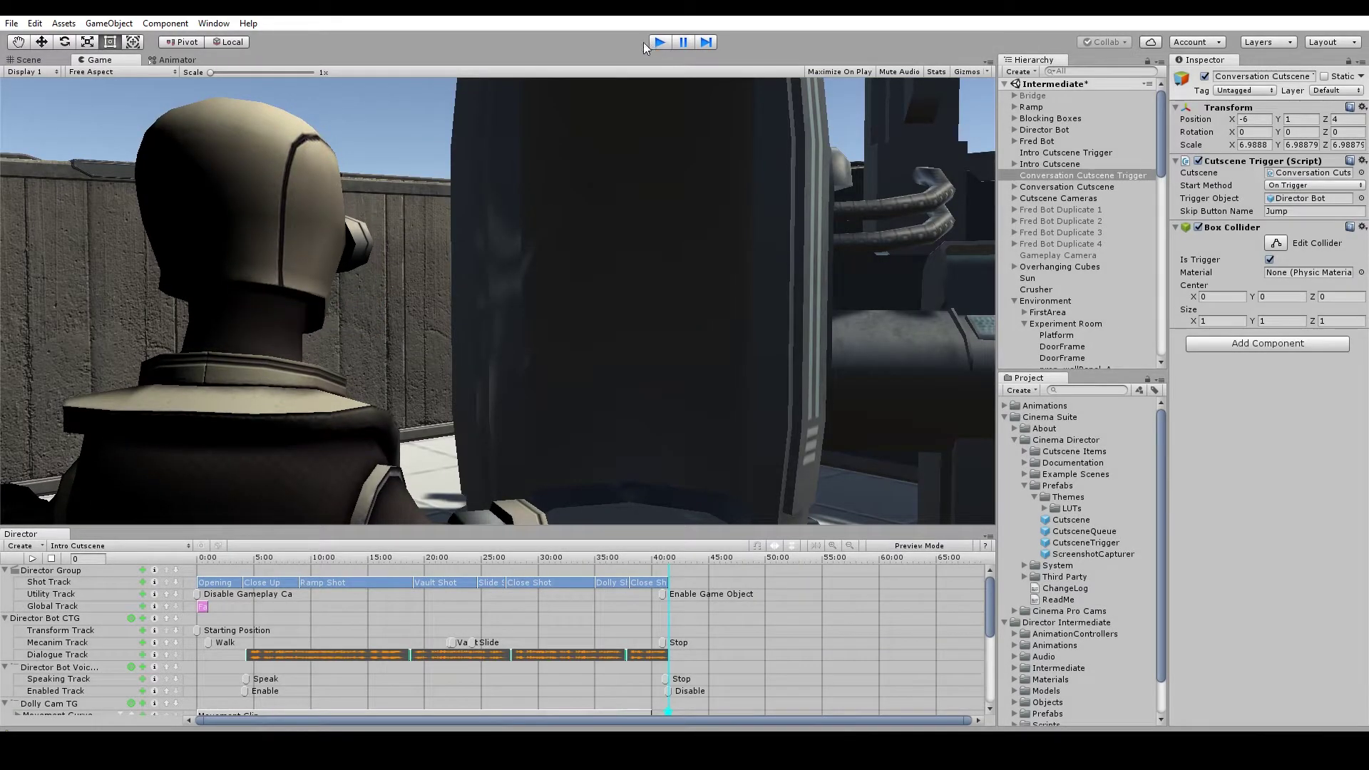
pyautogui.click(657, 42)
pyautogui.click(150, 87)
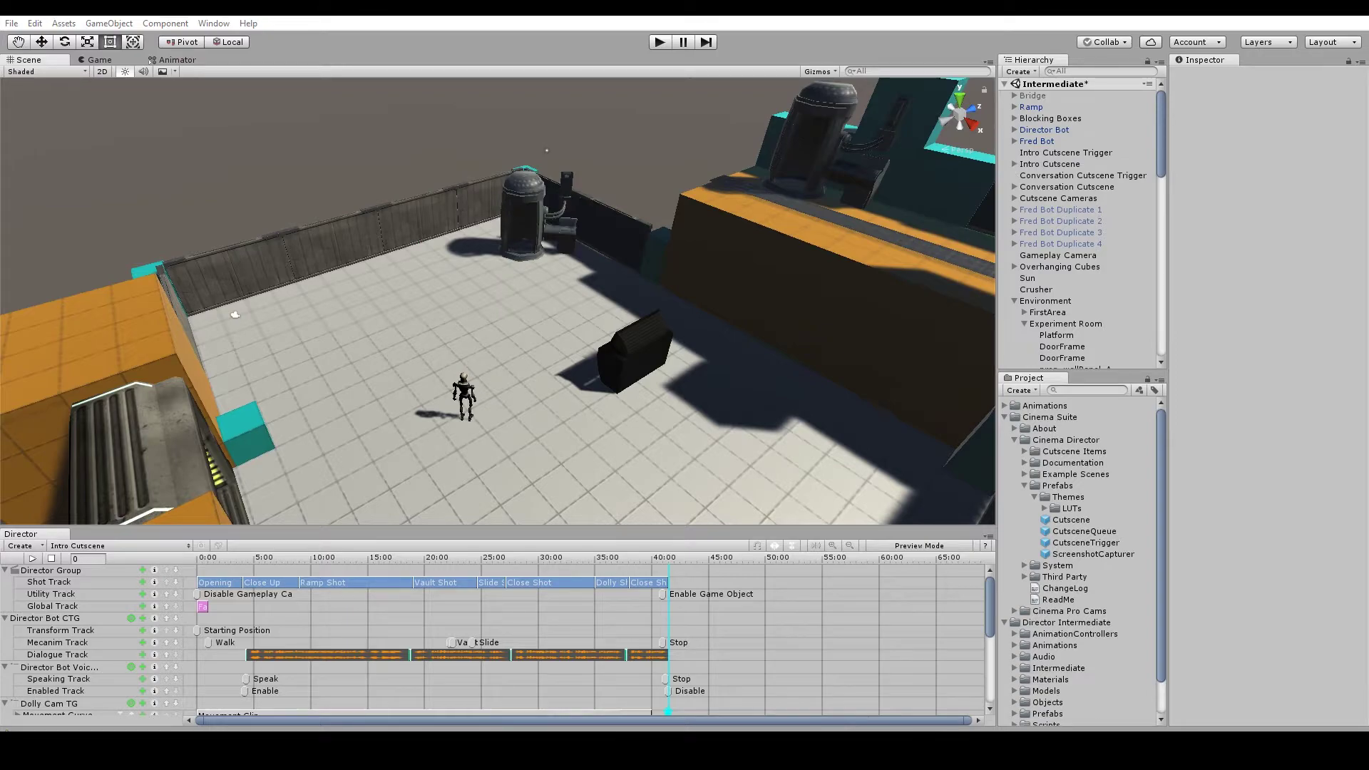
# Step: Switch to the browser to read the "Director API: Cutscene" page's description and its Play, Skip and ScrubToTime functions, and return to Unity
pyautogui.moveTo(1368, 55); pyautogui.dragTo(814, 43)
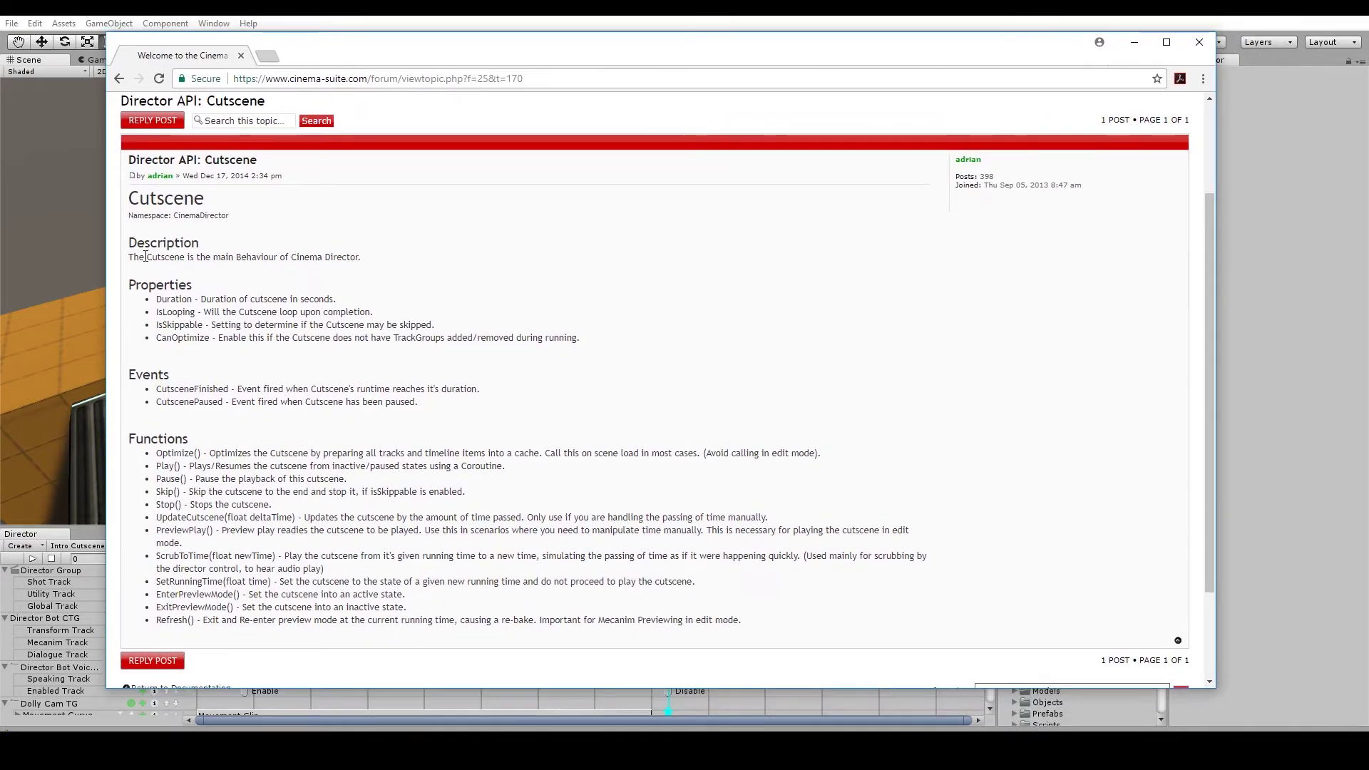
pyautogui.moveTo(145, 256)
pyautogui.mouseDown()
pyautogui.moveTo(288, 248)
pyautogui.moveTo(146, 257)
pyautogui.mouseUp()
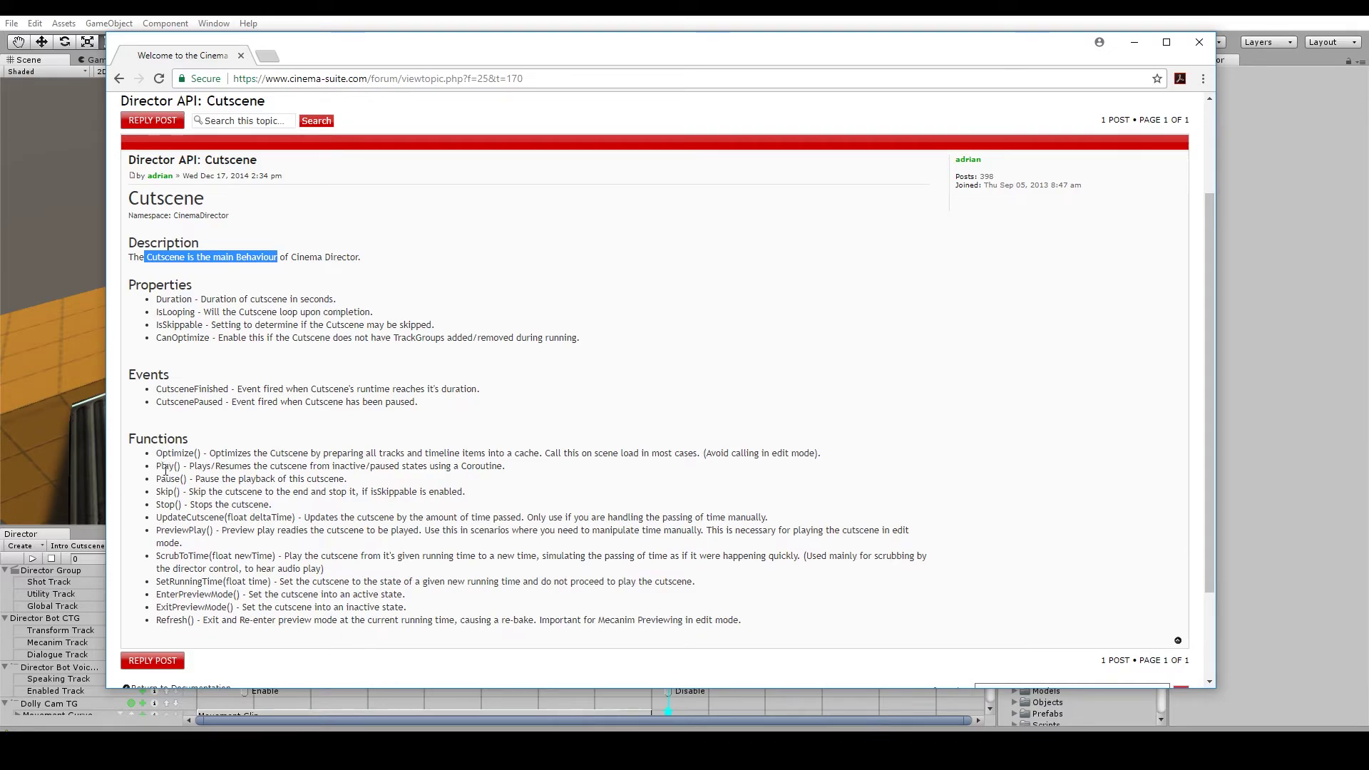
pyautogui.moveTo(156, 468); pyautogui.dragTo(249, 490)
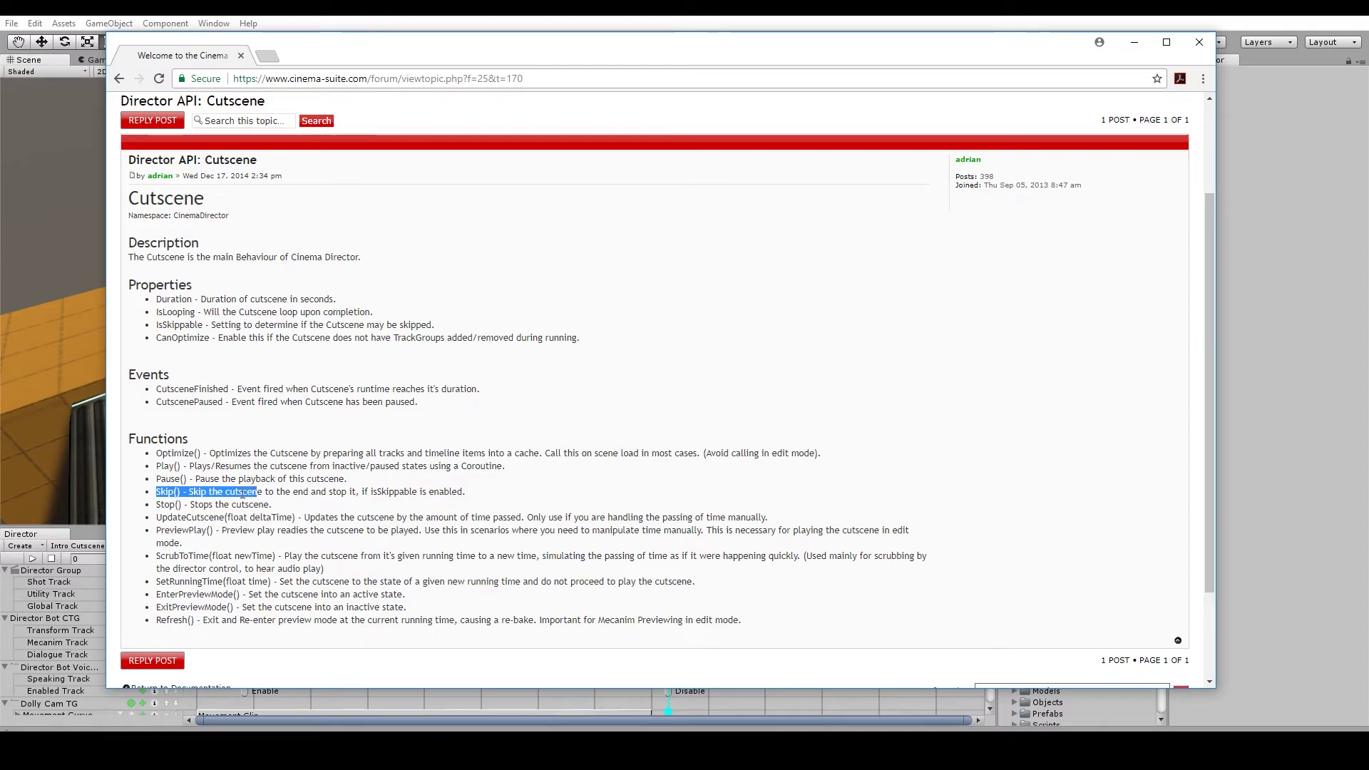
pyautogui.click(178, 536)
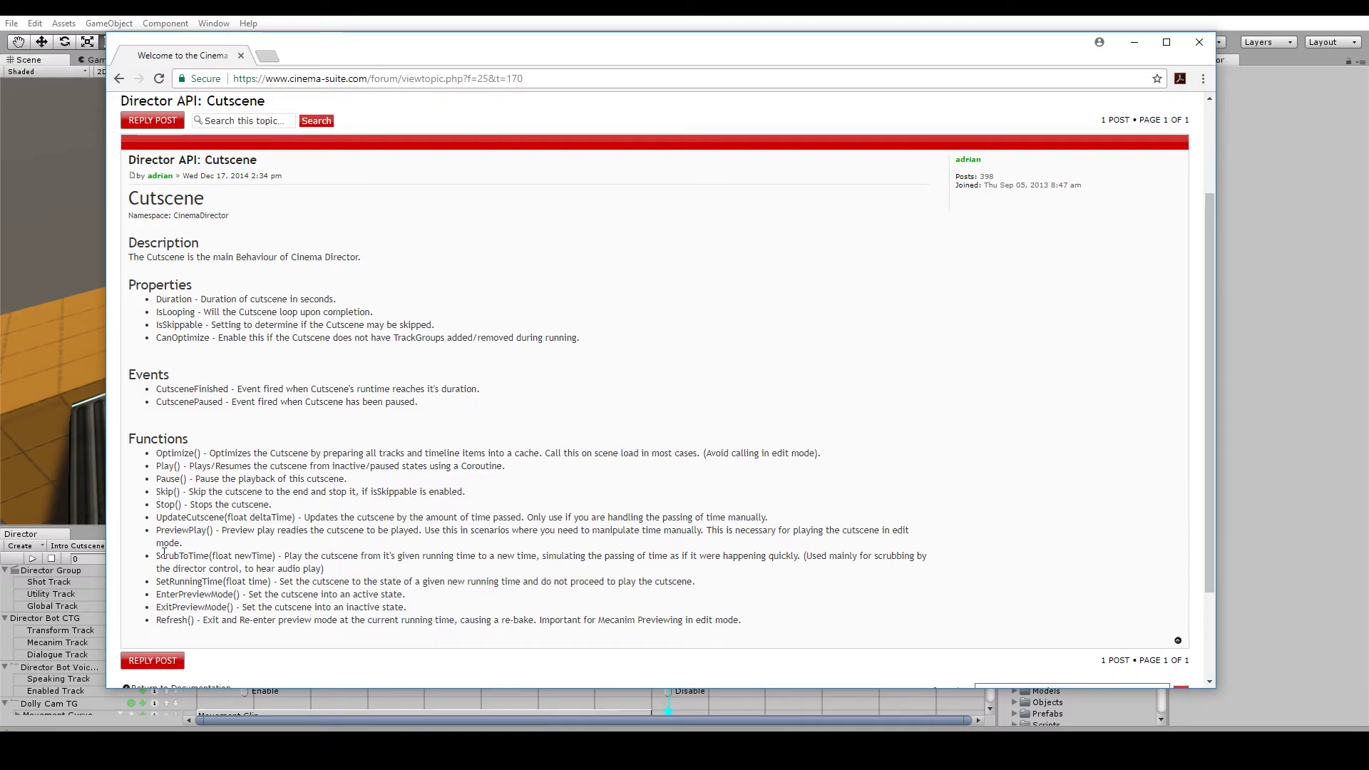
pyautogui.moveTo(160, 556); pyautogui.dragTo(278, 556)
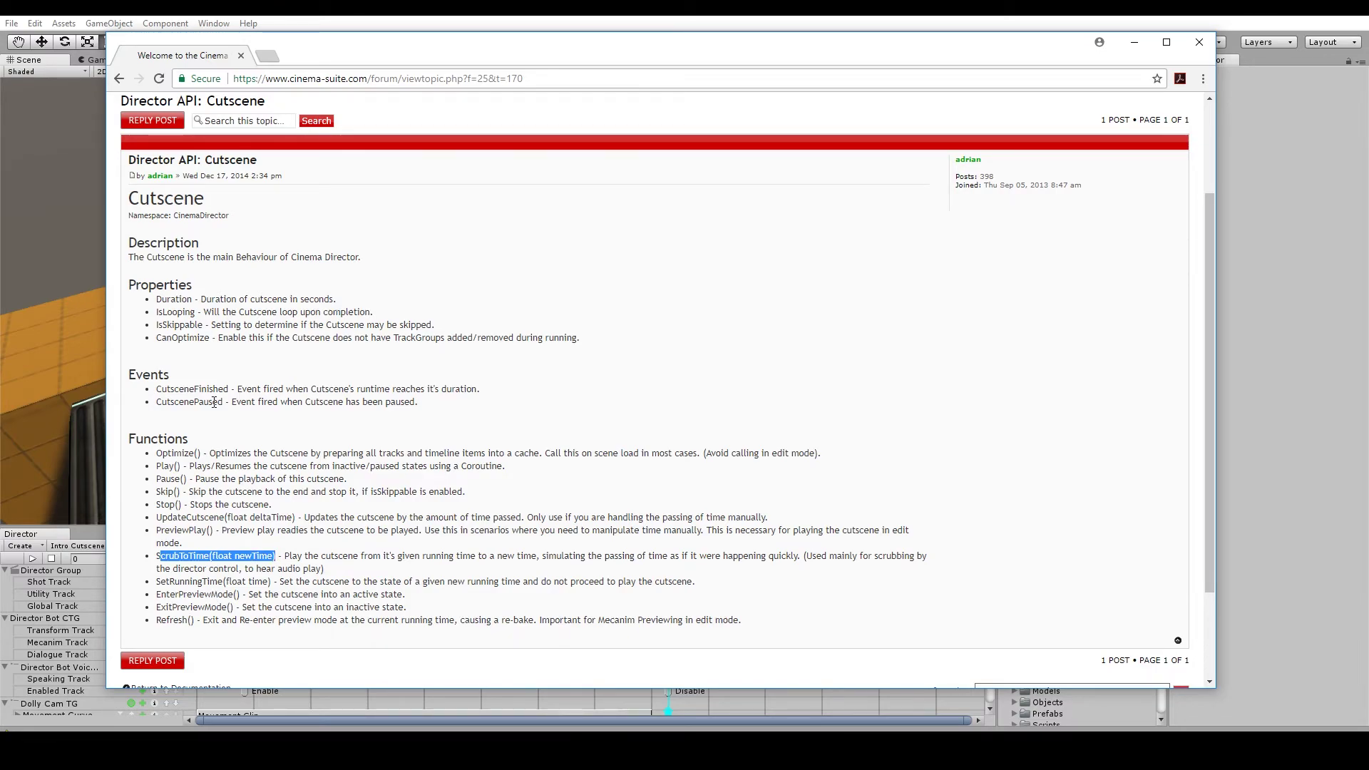
pyautogui.click(80, 357)
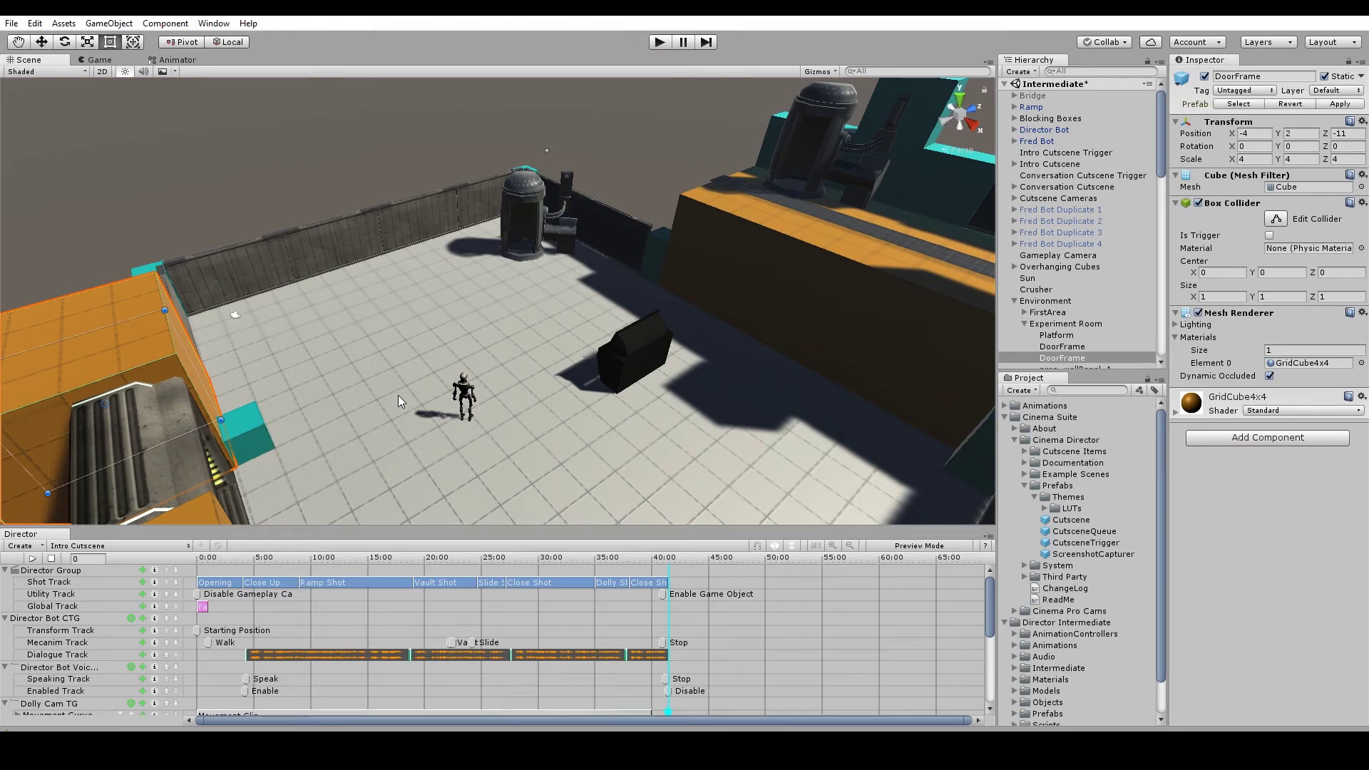